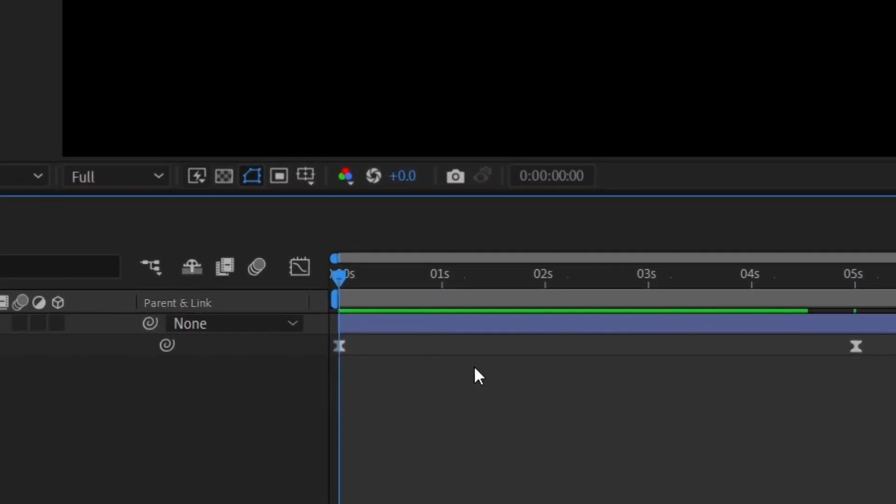
# Select all of Shape Layer 1's Position keyframes and show their speed graph in the Graph Editor.
pyautogui.click(300, 268)
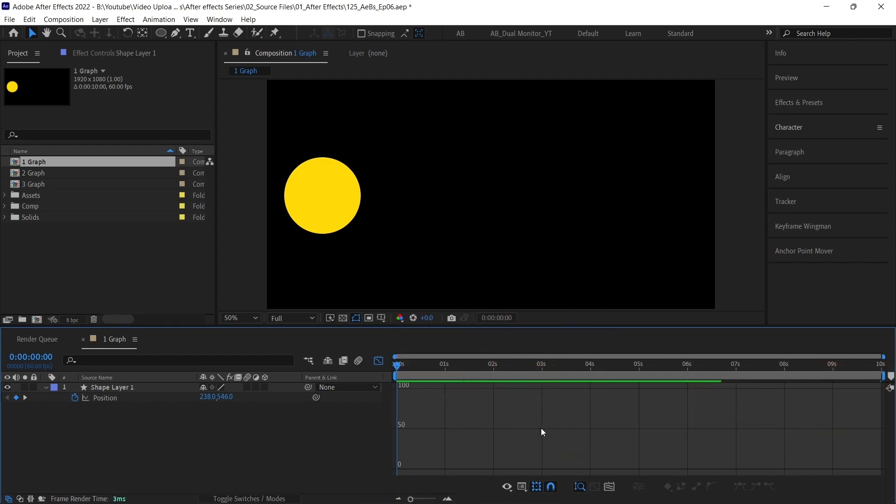
pyautogui.click(377, 362)
pyautogui.moveTo(393, 411); pyautogui.dragTo(821, 388)
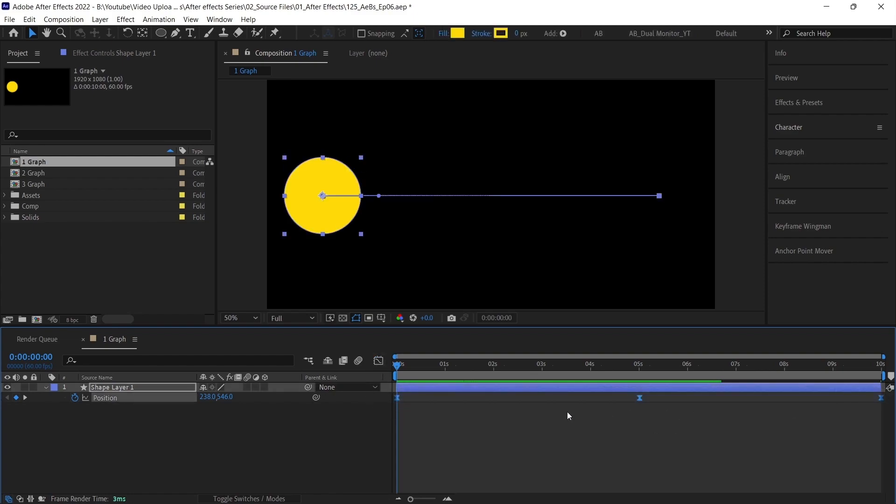
pyautogui.click(378, 362)
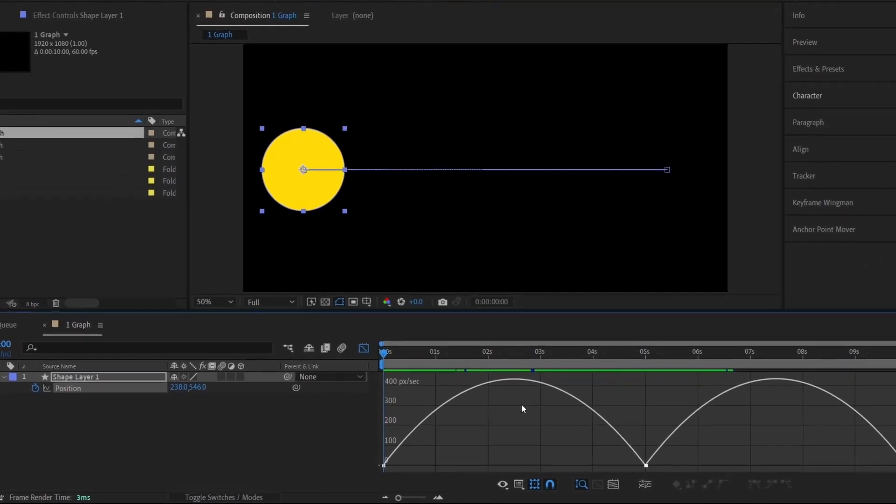
pyautogui.rightClick(514, 429)
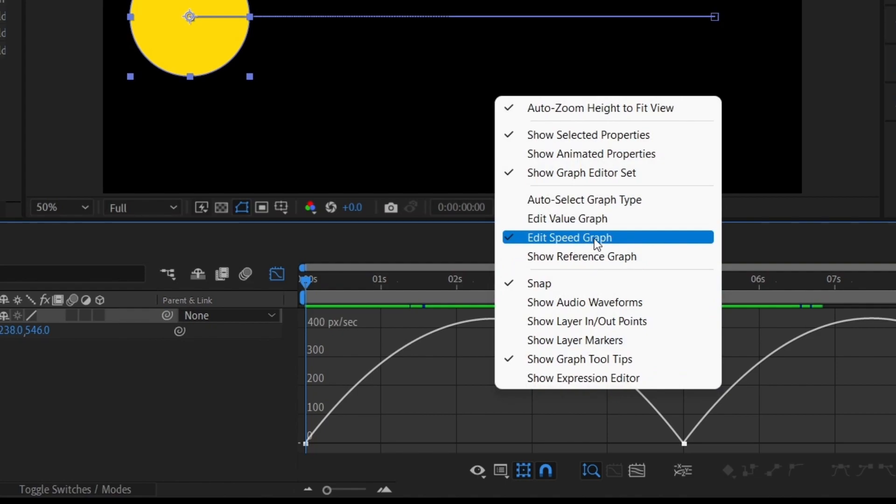
pyautogui.click(428, 431)
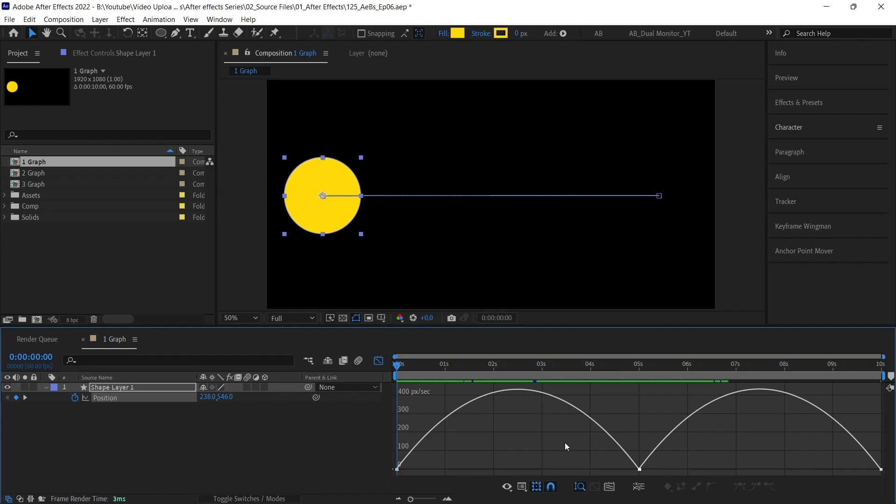
# Pull the incoming influence handles of the 5 s and 10 s Position keyframes back to about mid-segment, then preview the early speed peaks.
pyautogui.scroll(3, 556, 455)
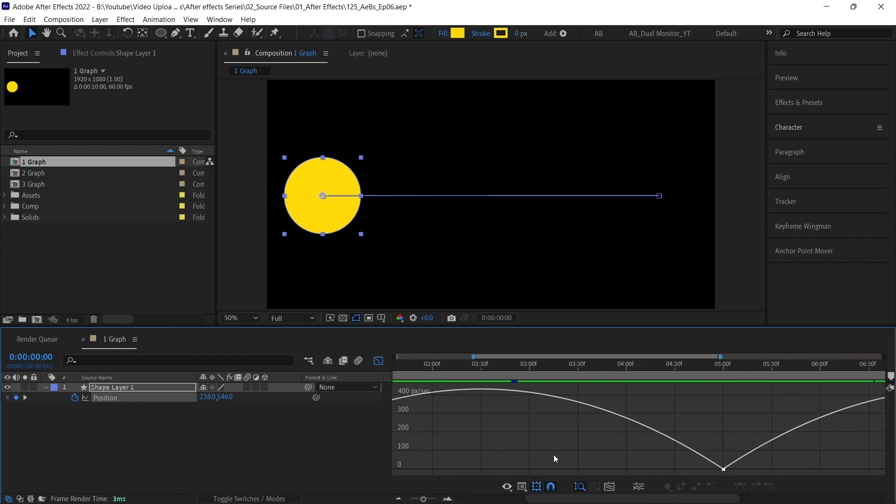
pyautogui.moveTo(541, 452); pyautogui.dragTo(614, 449)
pyautogui.moveTo(772, 470); pyautogui.dragTo(766, 473)
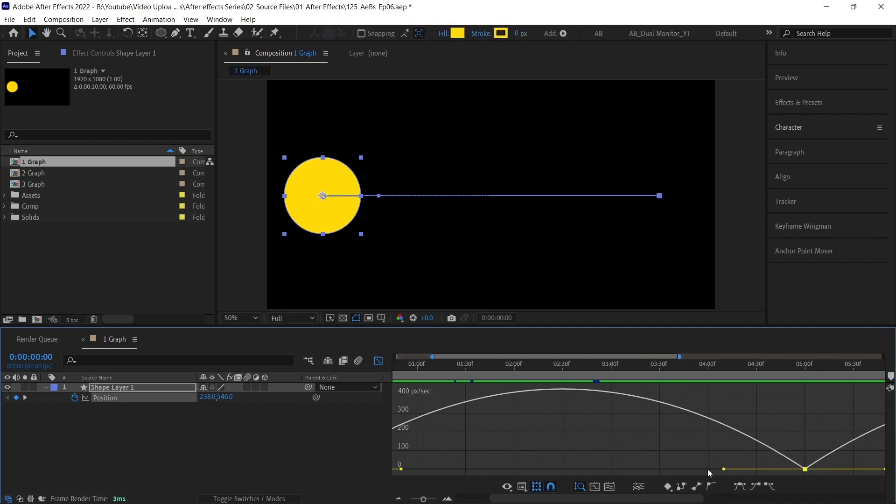
pyautogui.scroll(-2, 706, 469)
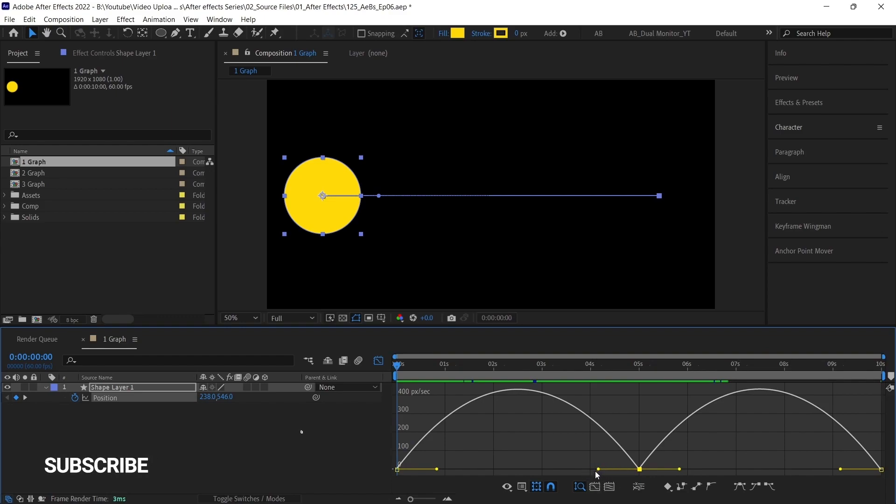
pyautogui.moveTo(598, 469); pyautogui.dragTo(518, 468)
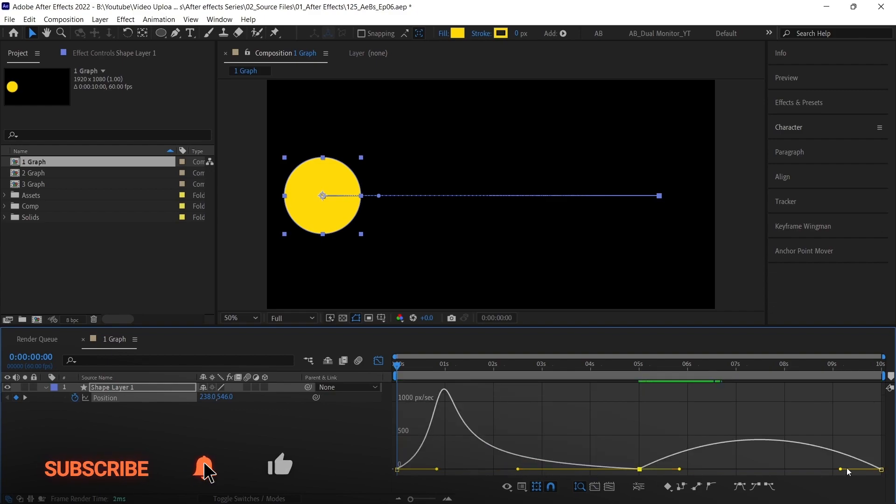
pyautogui.moveTo(840, 468); pyautogui.dragTo(736, 467)
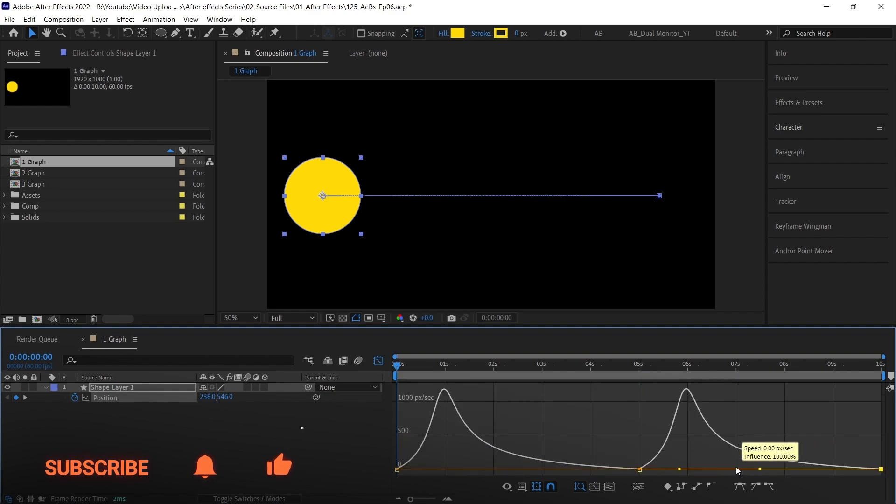
pyautogui.press('space')
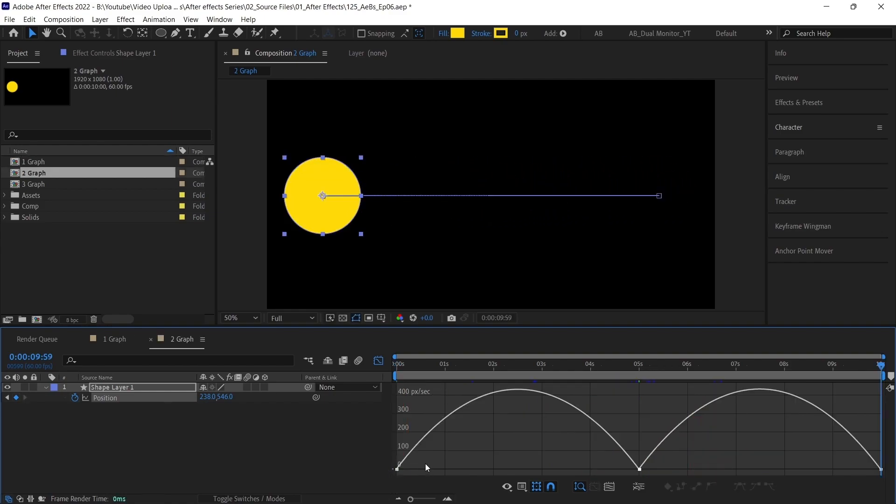
# In the 2 Graph composition, extend the outgoing influence handles of the 0 s and 5 s Position keyframes to about mid-segment and preview.
pyautogui.moveTo(425, 464); pyautogui.dragTo(544, 473)
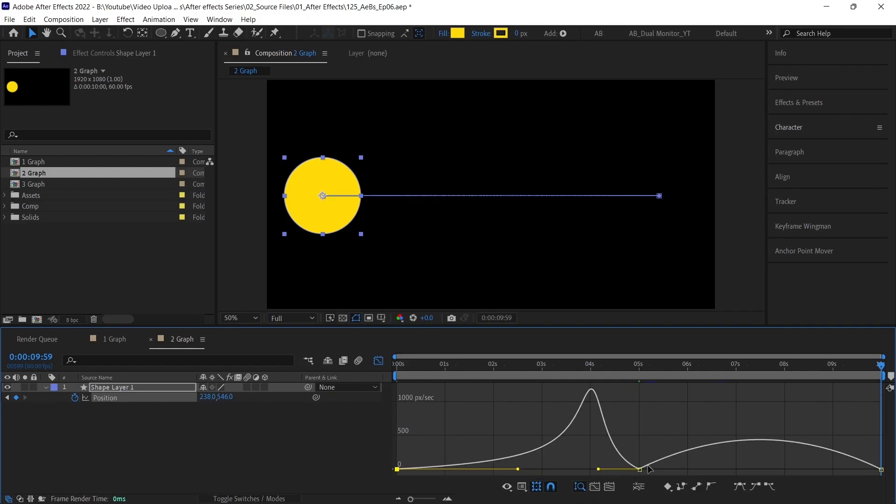
pyautogui.moveTo(679, 470); pyautogui.dragTo(761, 469)
pyautogui.press('space')
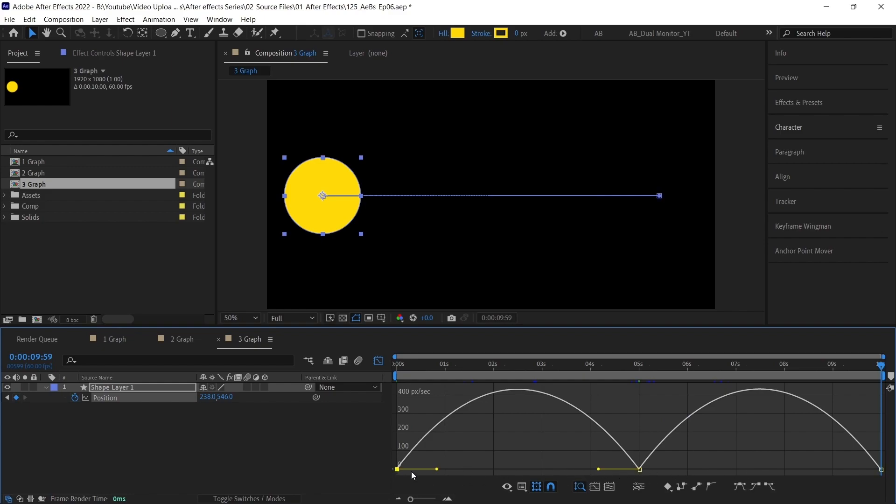
# In the 3 Graph composition, pull both influence handles of each Position segment toward its middle for sharp central speed peaks, and preview.
pyautogui.moveTo(439, 469); pyautogui.dragTo(505, 469)
pyautogui.moveTo(599, 469); pyautogui.dragTo(534, 467)
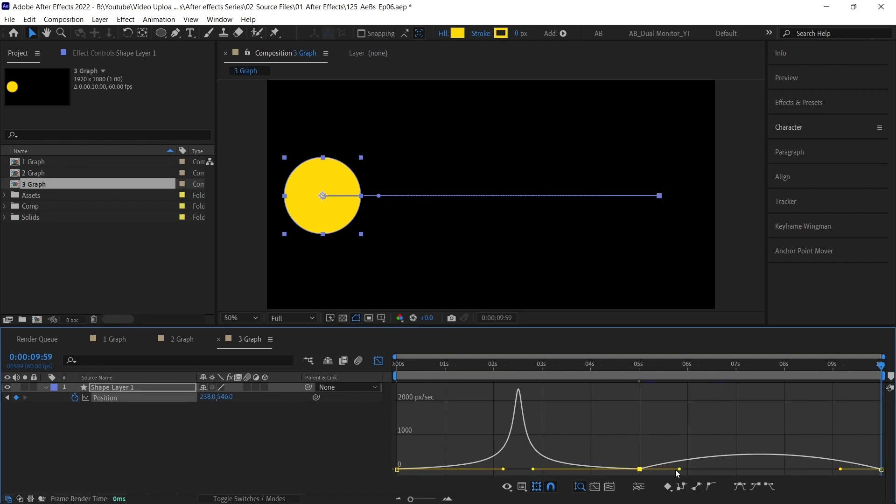
pyautogui.moveTo(680, 469); pyautogui.dragTo(752, 470)
pyautogui.moveTo(840, 469); pyautogui.dragTo(781, 469)
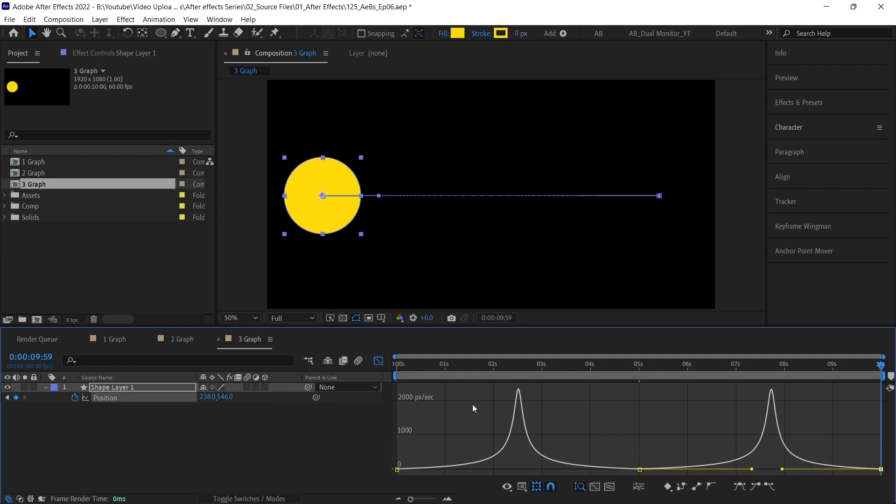
pyautogui.press('space')
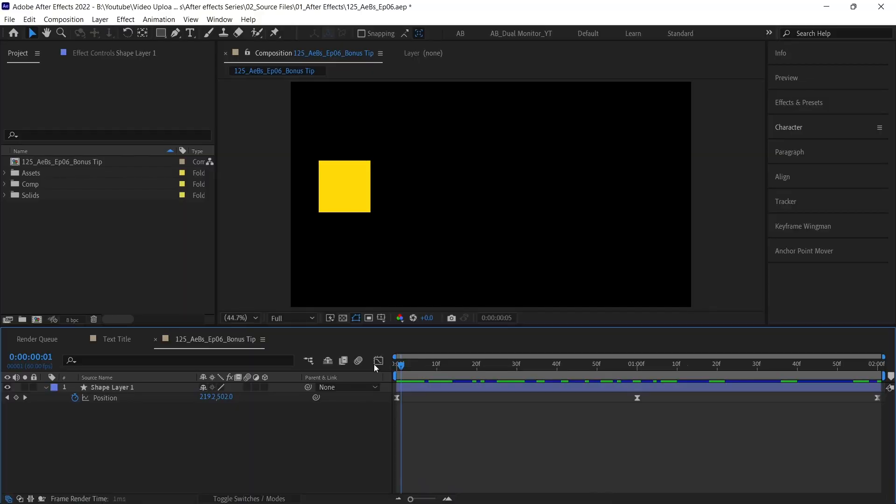
# Preview the yellow square's animation from the start in the bonus tip composition and scrub to 0:00:01:59 to examine its motion.
pyautogui.moveTo(374, 365); pyautogui.dragTo(387, 372)
pyautogui.press('space')
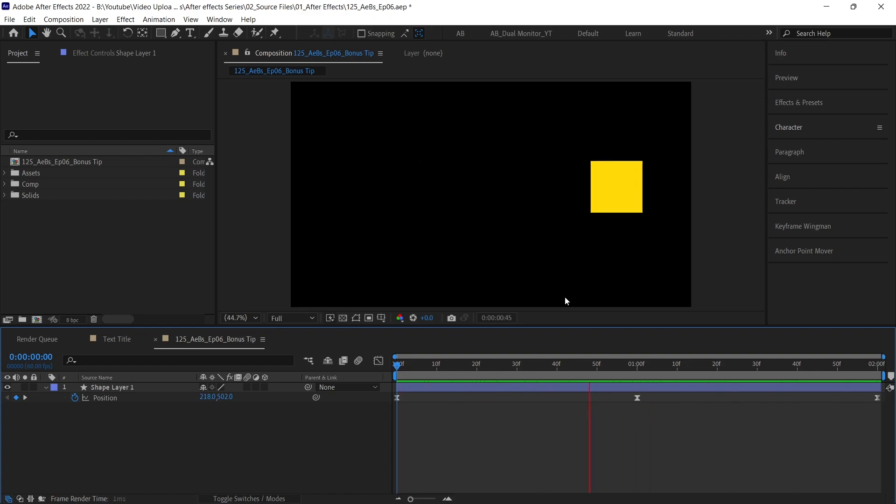
pyautogui.press('space')
pyautogui.moveTo(661, 368); pyautogui.dragTo(875, 377)
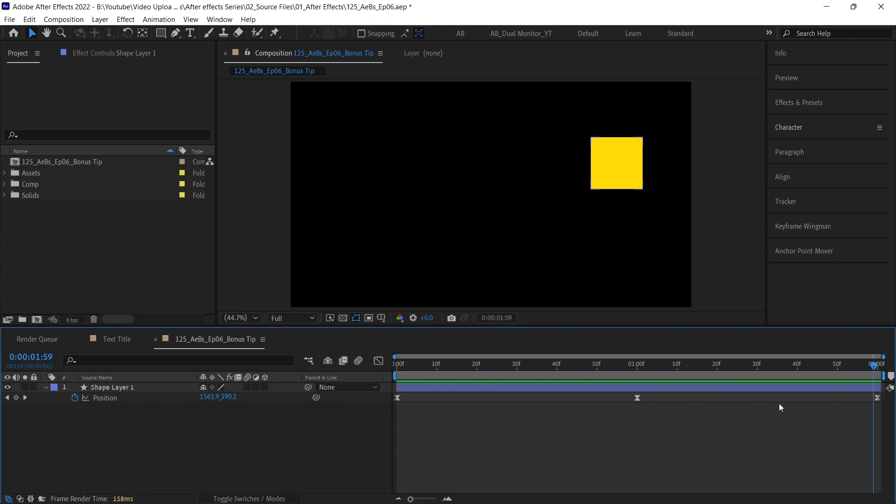
# Set the spatial interpolation of the square's last two Position keyframes to Linear and preview the animation from the start.
pyautogui.moveTo(614, 397); pyautogui.dragTo(885, 410)
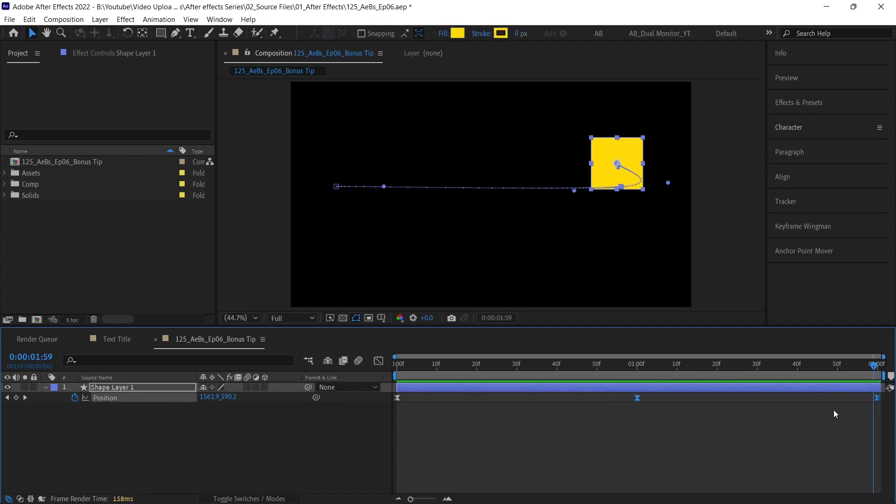
pyautogui.rightClick(638, 399)
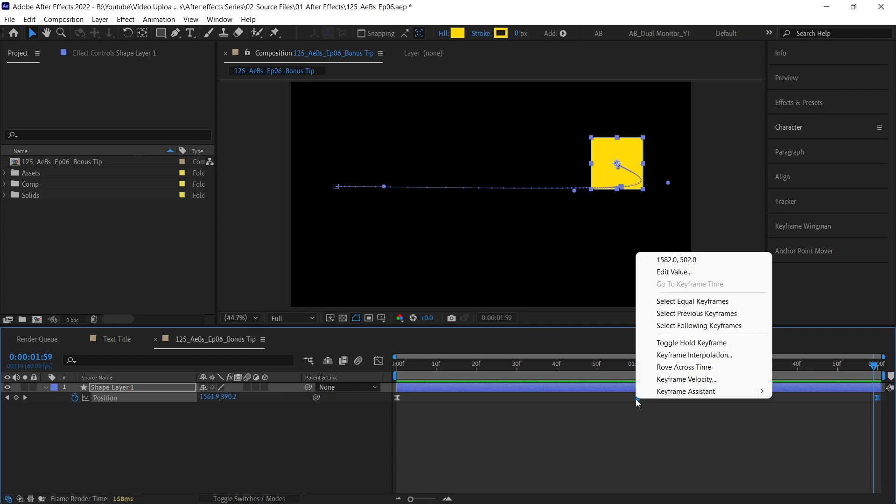
pyautogui.click(719, 358)
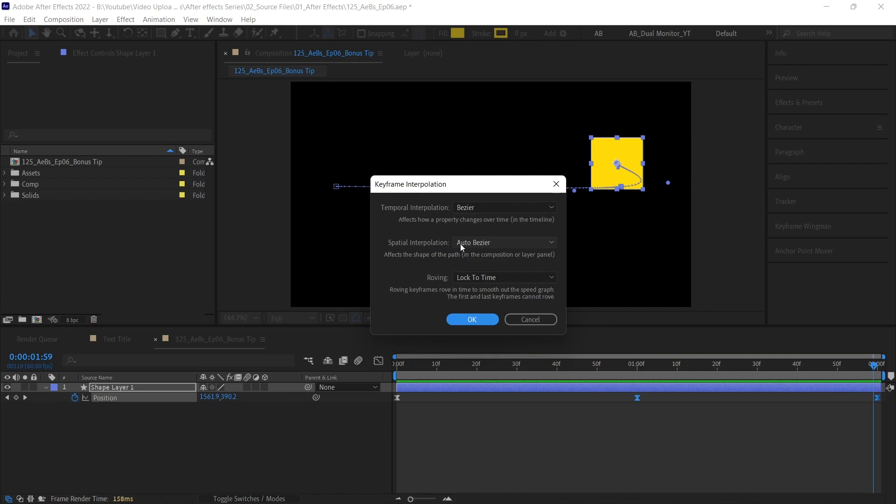
pyautogui.click(491, 243)
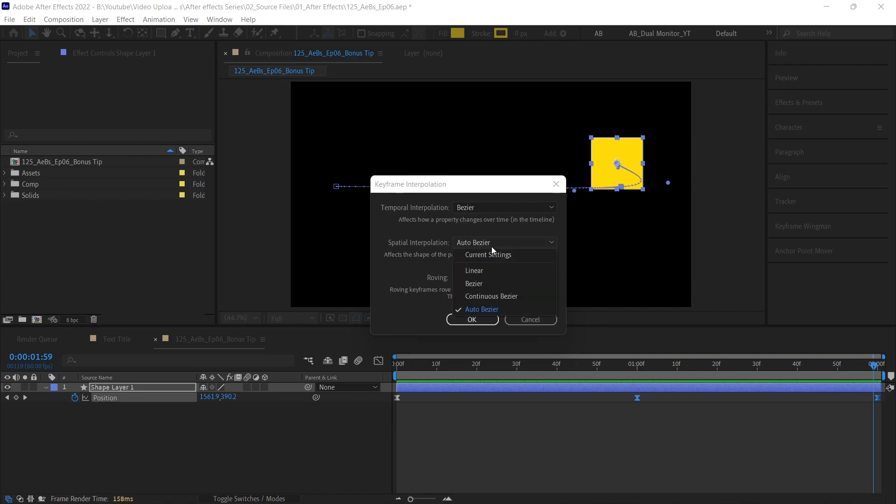
pyautogui.click(486, 271)
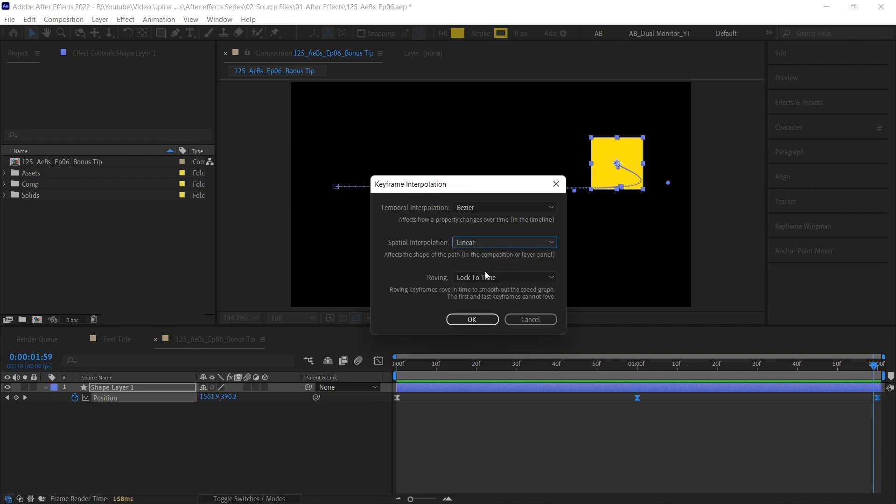
pyautogui.click(474, 319)
pyautogui.moveTo(630, 363); pyautogui.dragTo(362, 369)
pyautogui.press('space')
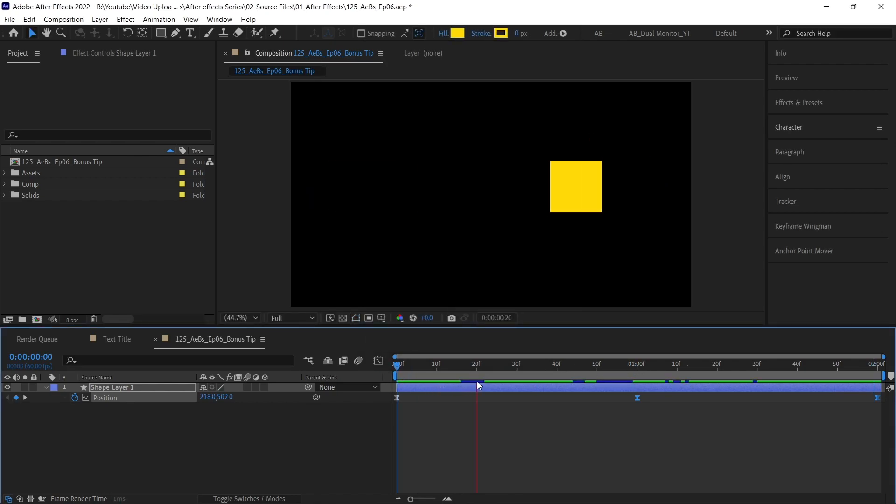